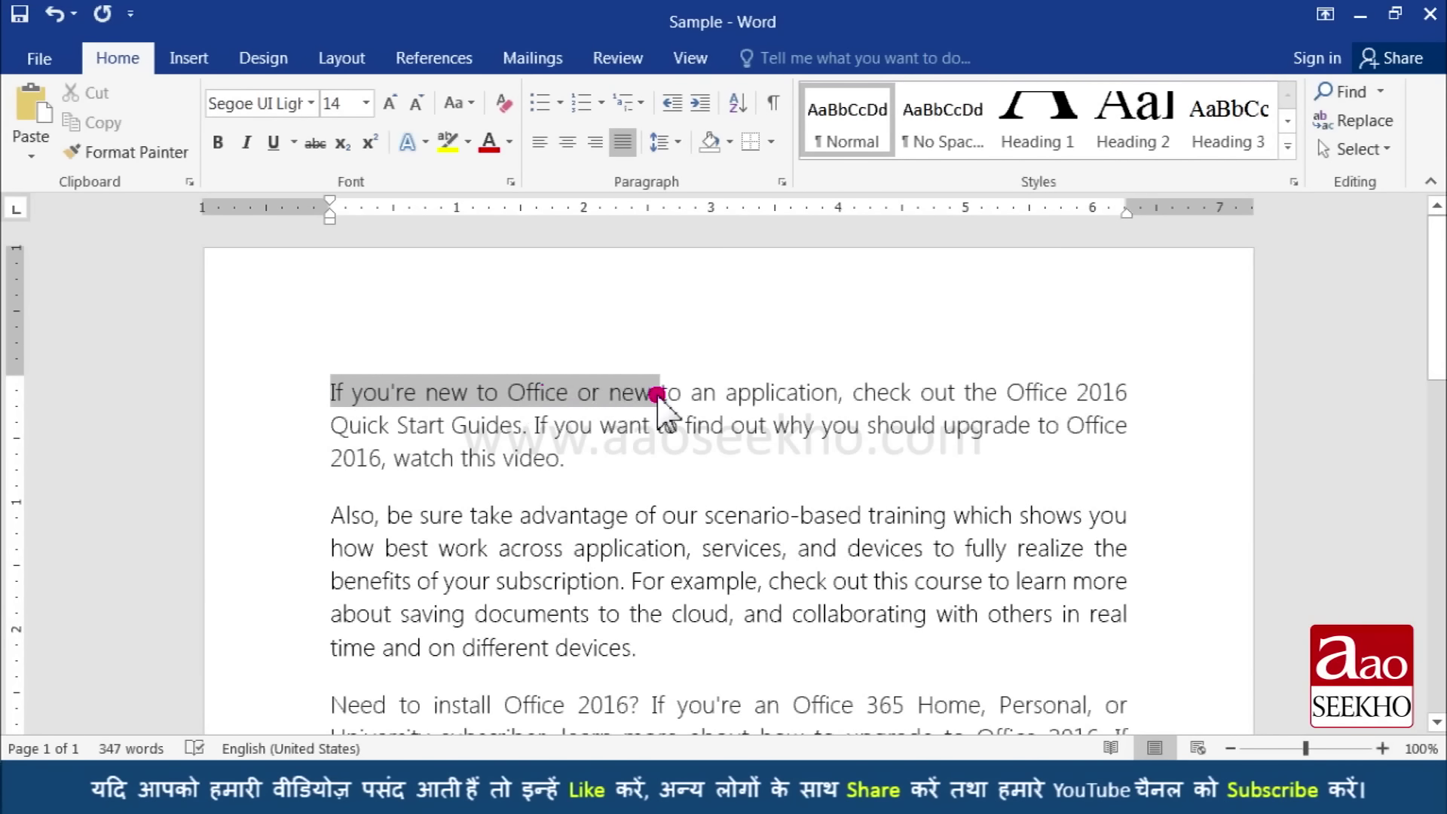
- Practise selecting text through 'Quick Start Guides.' and then the whole first paragraph, clearing each selection
mouse_move(717, 395)
left_mouse_down()
mouse_move(530, 436)
mouse_move(541, 432)
left_mouse_up()
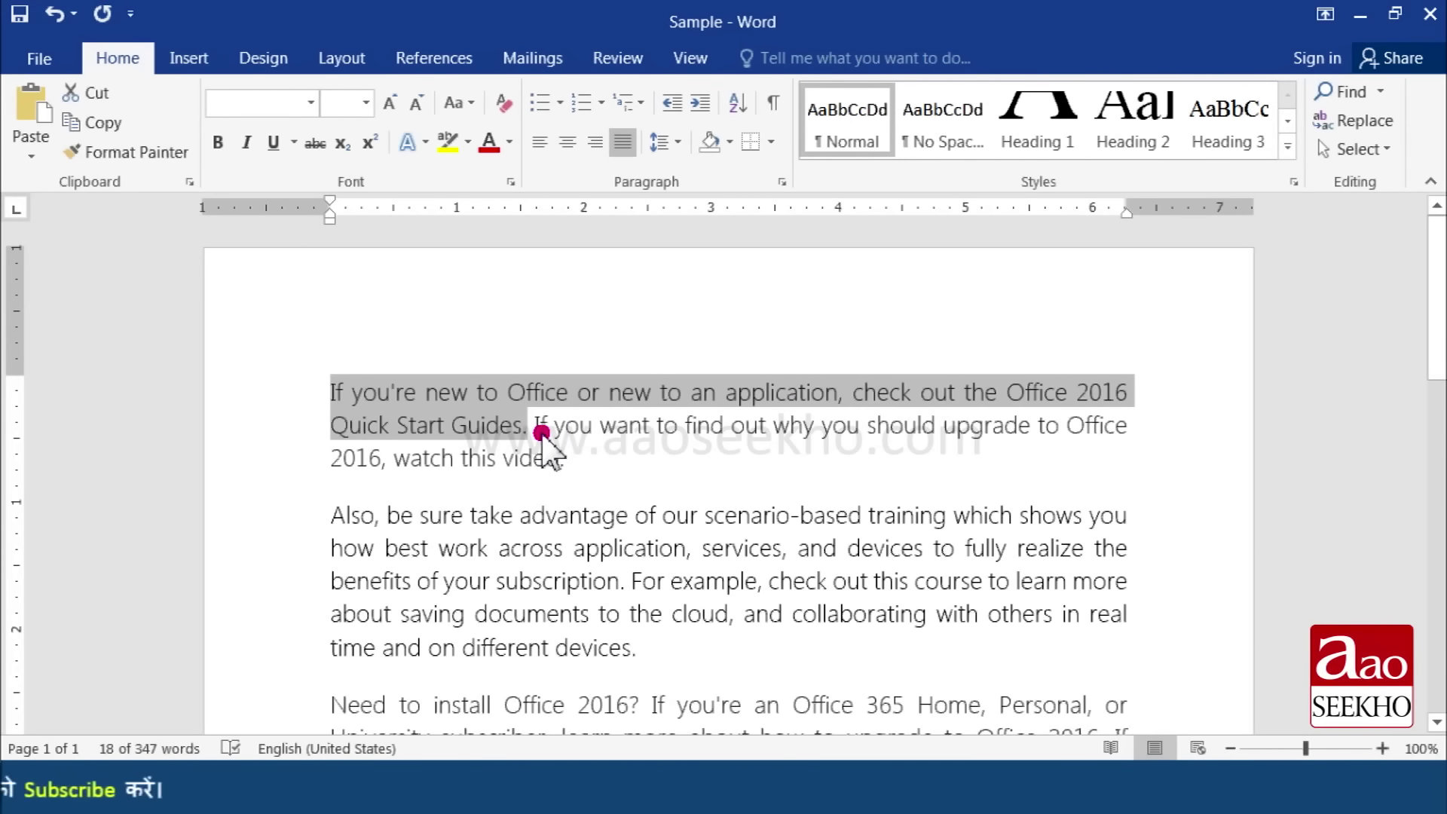
left_click(586, 456)
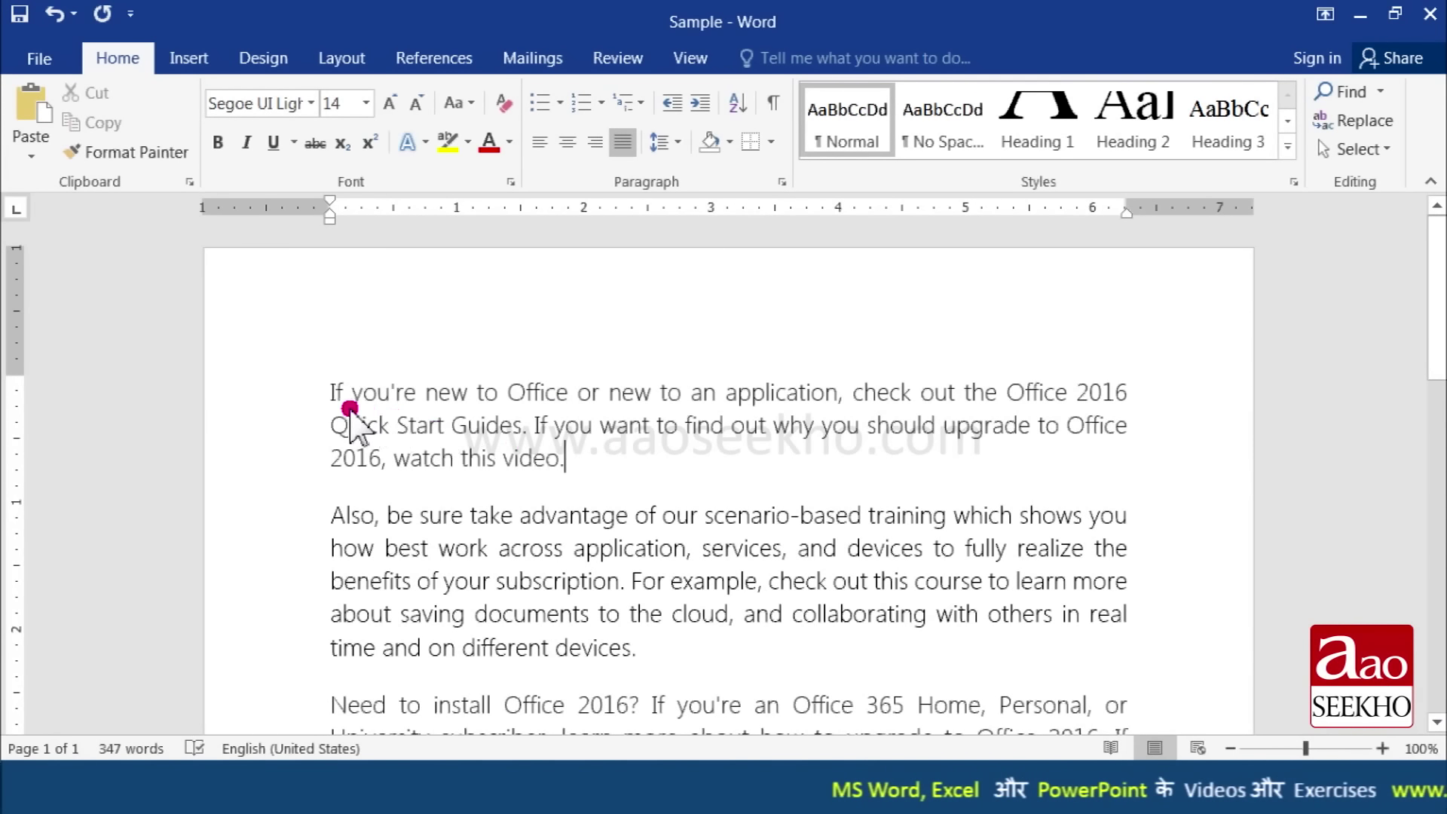
triple_click(575, 460)
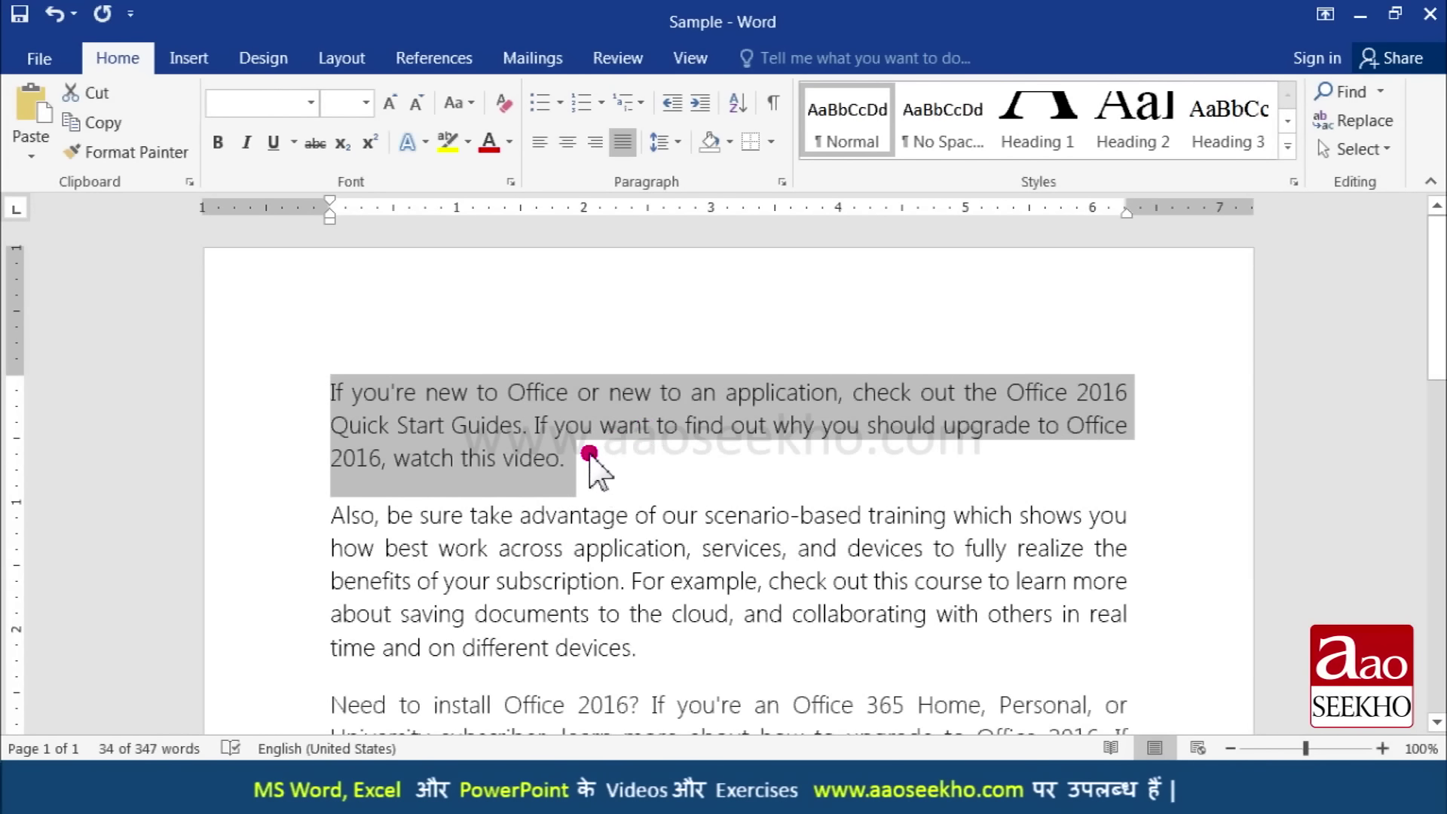
left_click(605, 462)
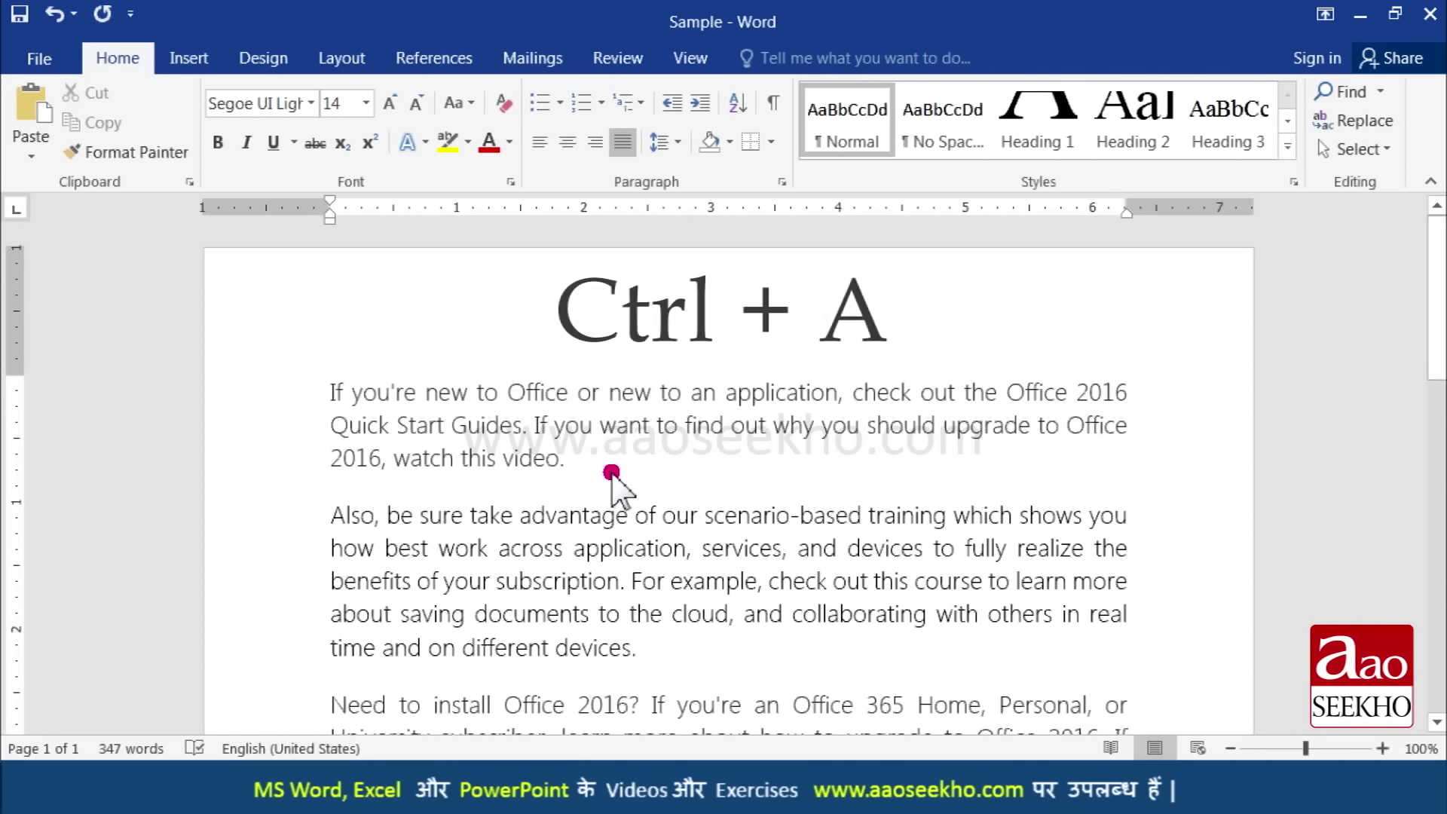
- Select the entire document with Ctrl+A and scroll through it
key("ctrl+a")
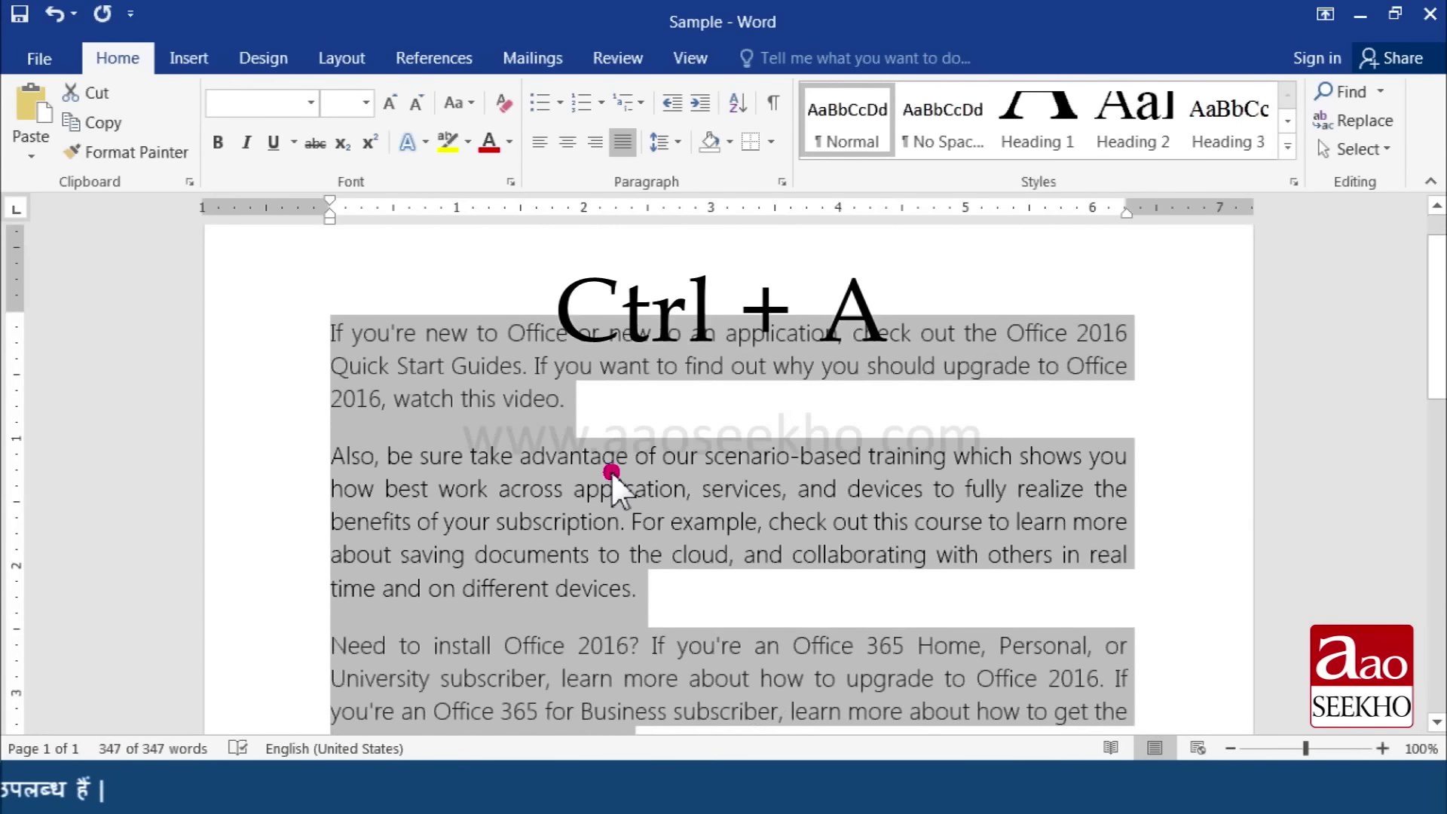
scroll(612, 475, "down", 1)
scroll(612, 474, "down", 2)
scroll(610, 472, "down", 2)
scroll(610, 472, "down", 3)
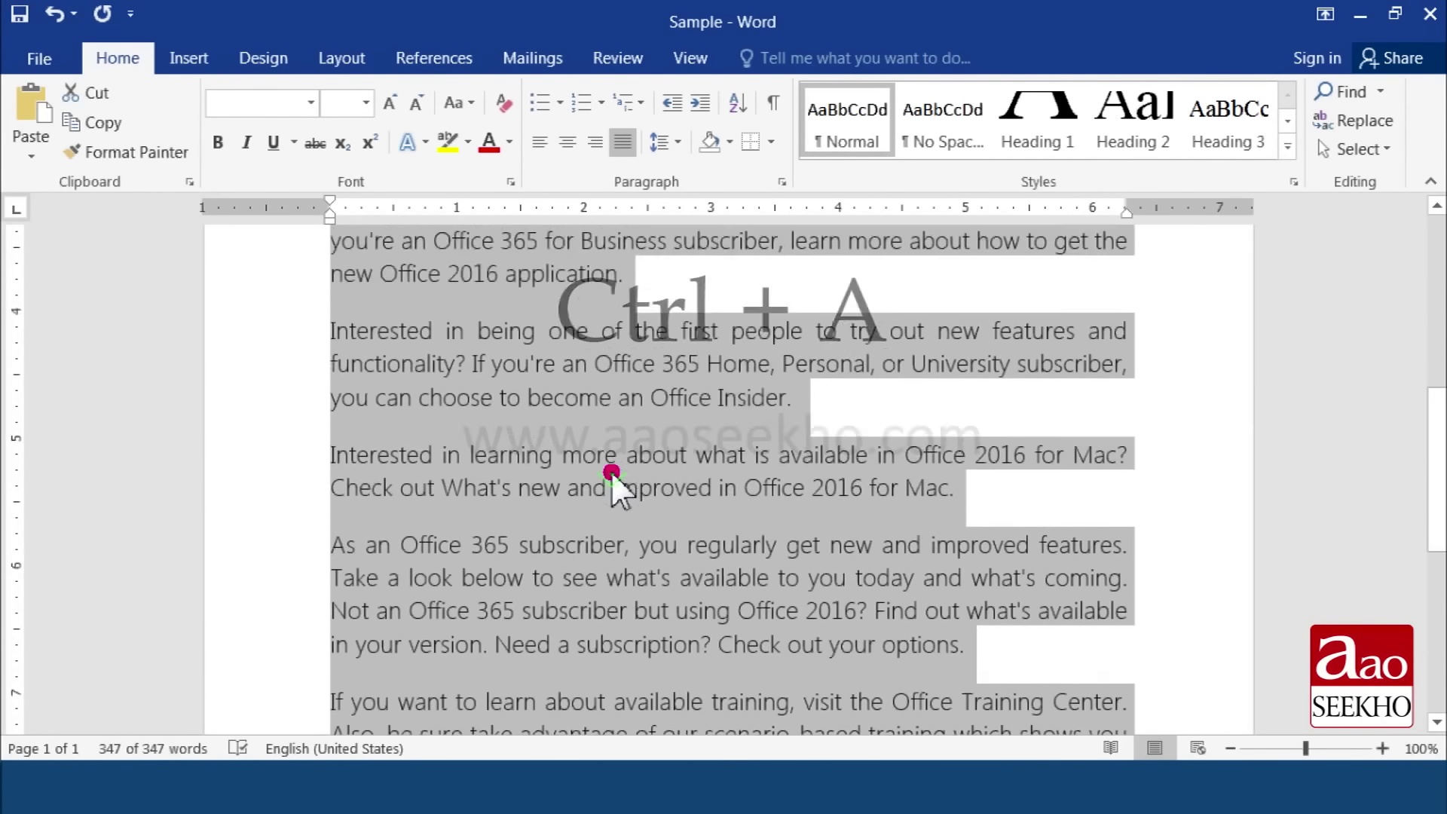
scroll(610, 472, "down", 2)
scroll(611, 471, "down", 1)
scroll(611, 472, "down", 3)
scroll(610, 472, "up", 3)
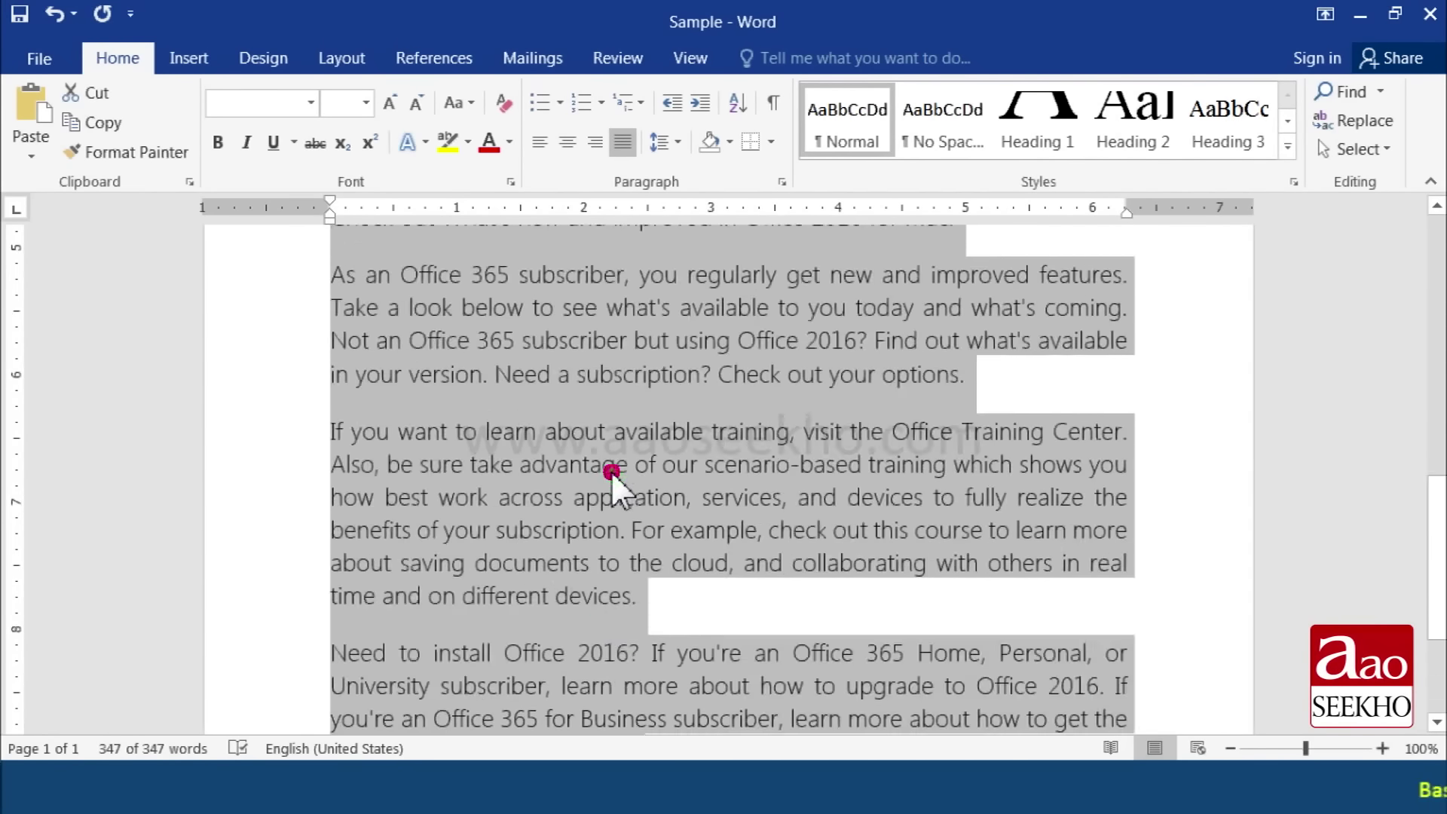
scroll(610, 472, "up", 5)
scroll(611, 472, "up", 3)
scroll(611, 472, "up", 3)
scroll(563, 422, "up", 1)
- Select only the 'If you're new to Office' paragraph and cut it
left_click(564, 445)
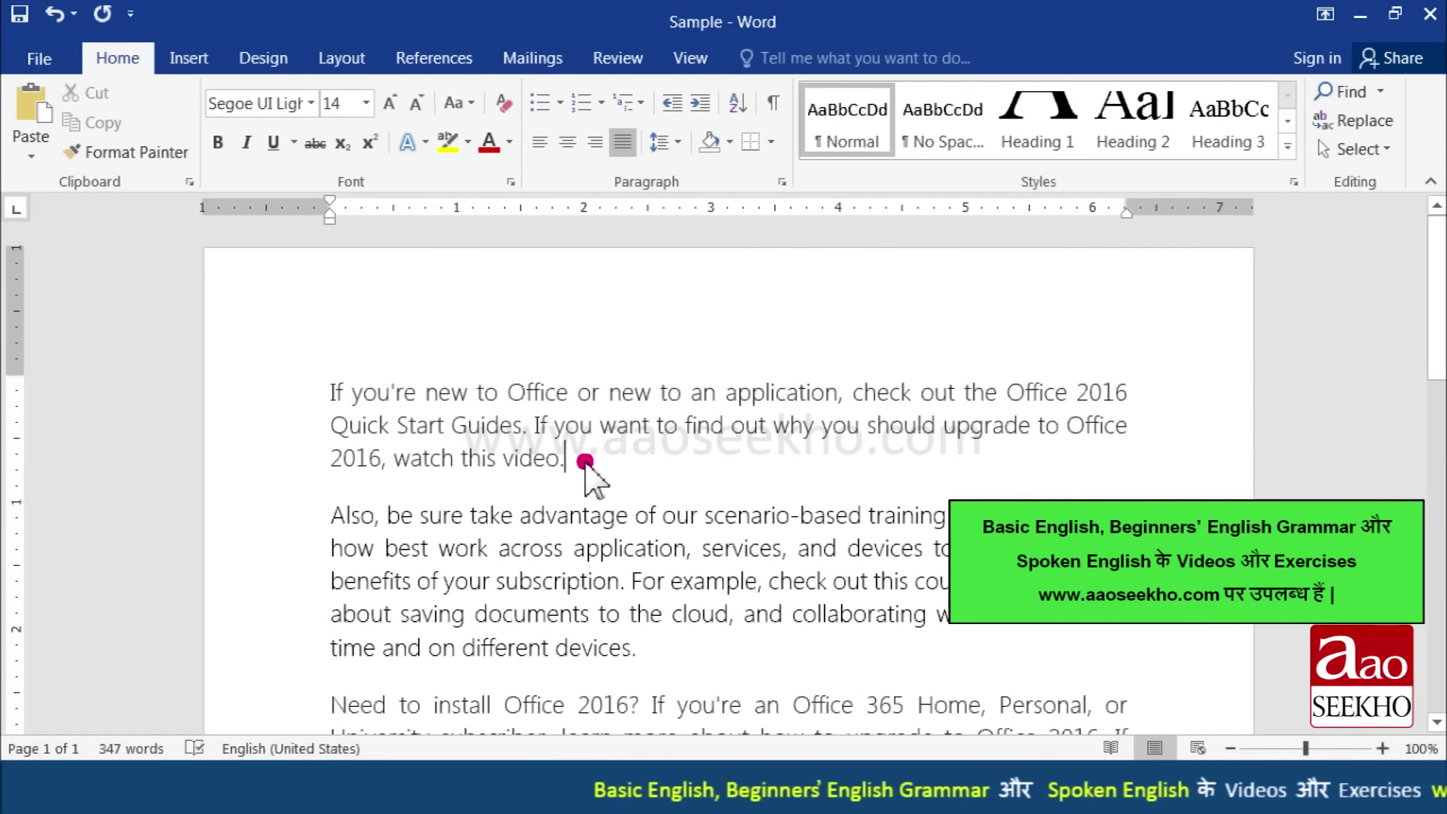
mouse_move(580, 462)
left_mouse_down()
mouse_move(504, 463)
mouse_move(327, 395)
left_mouse_up()
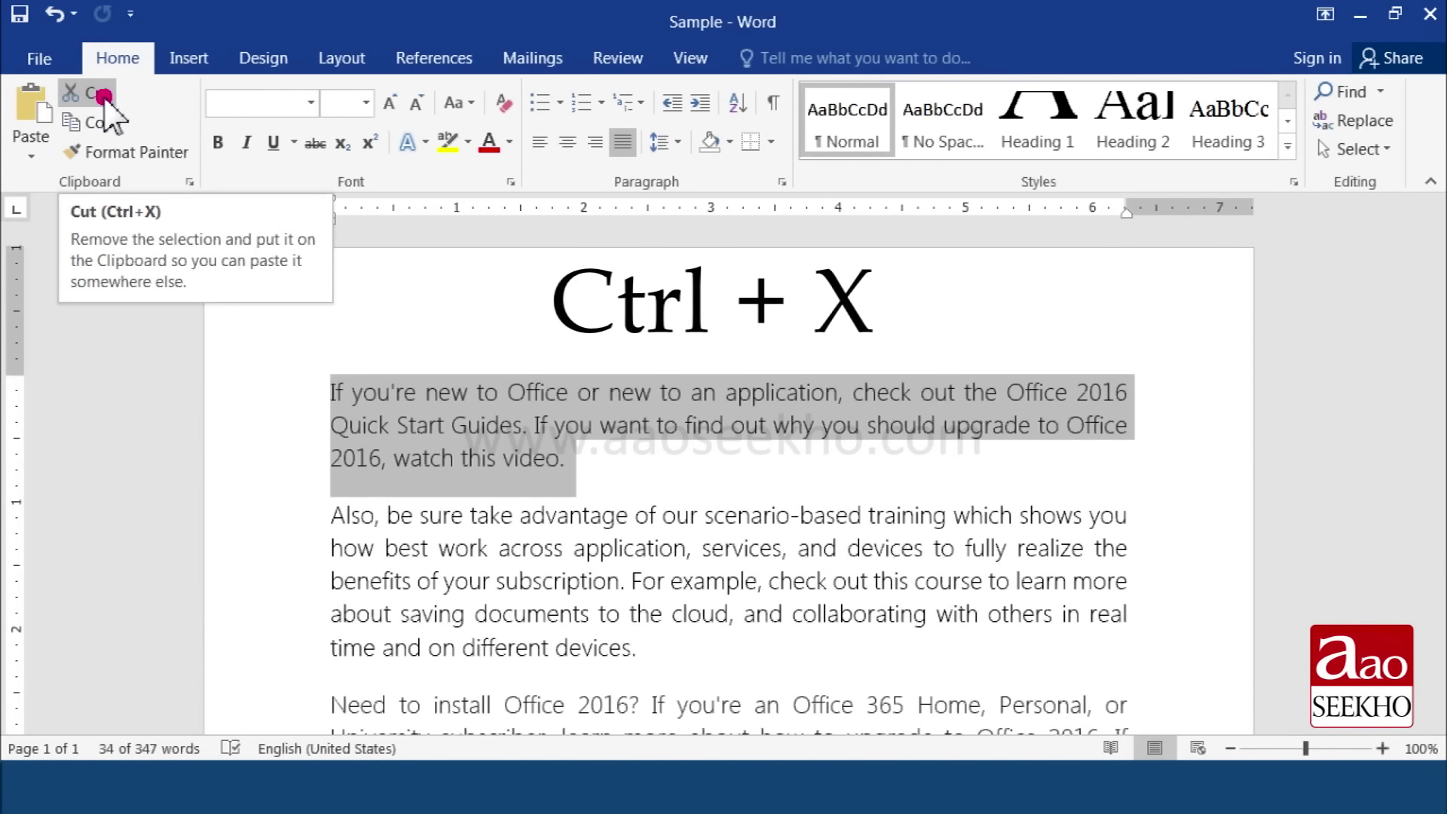
left_click(104, 96)
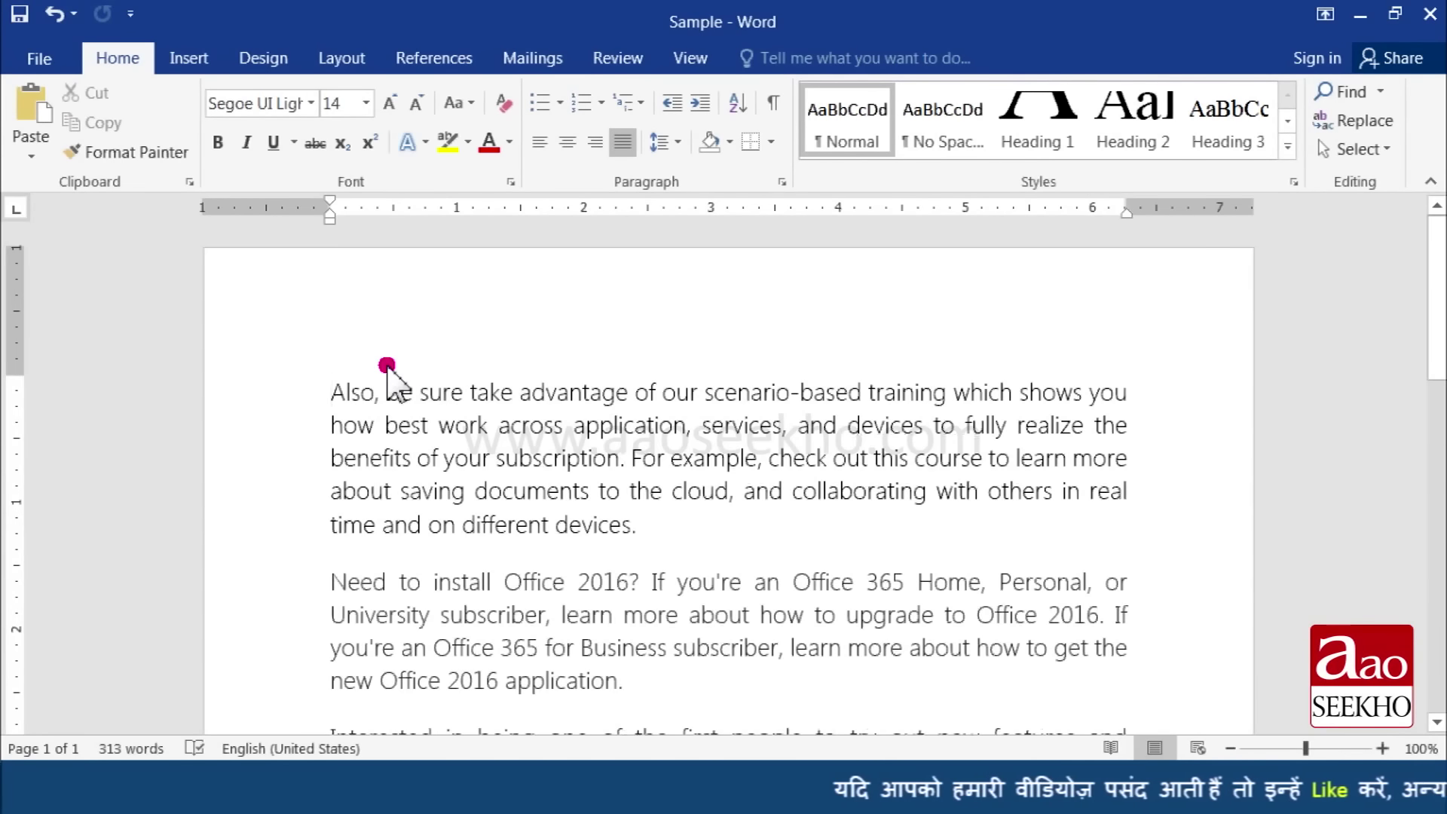
- Start a new empty paragraph at the end of the document, after 'applications.'
scroll(386, 366, "down", 5)
scroll(386, 365, "down", 3)
scroll(391, 378, "down", 2)
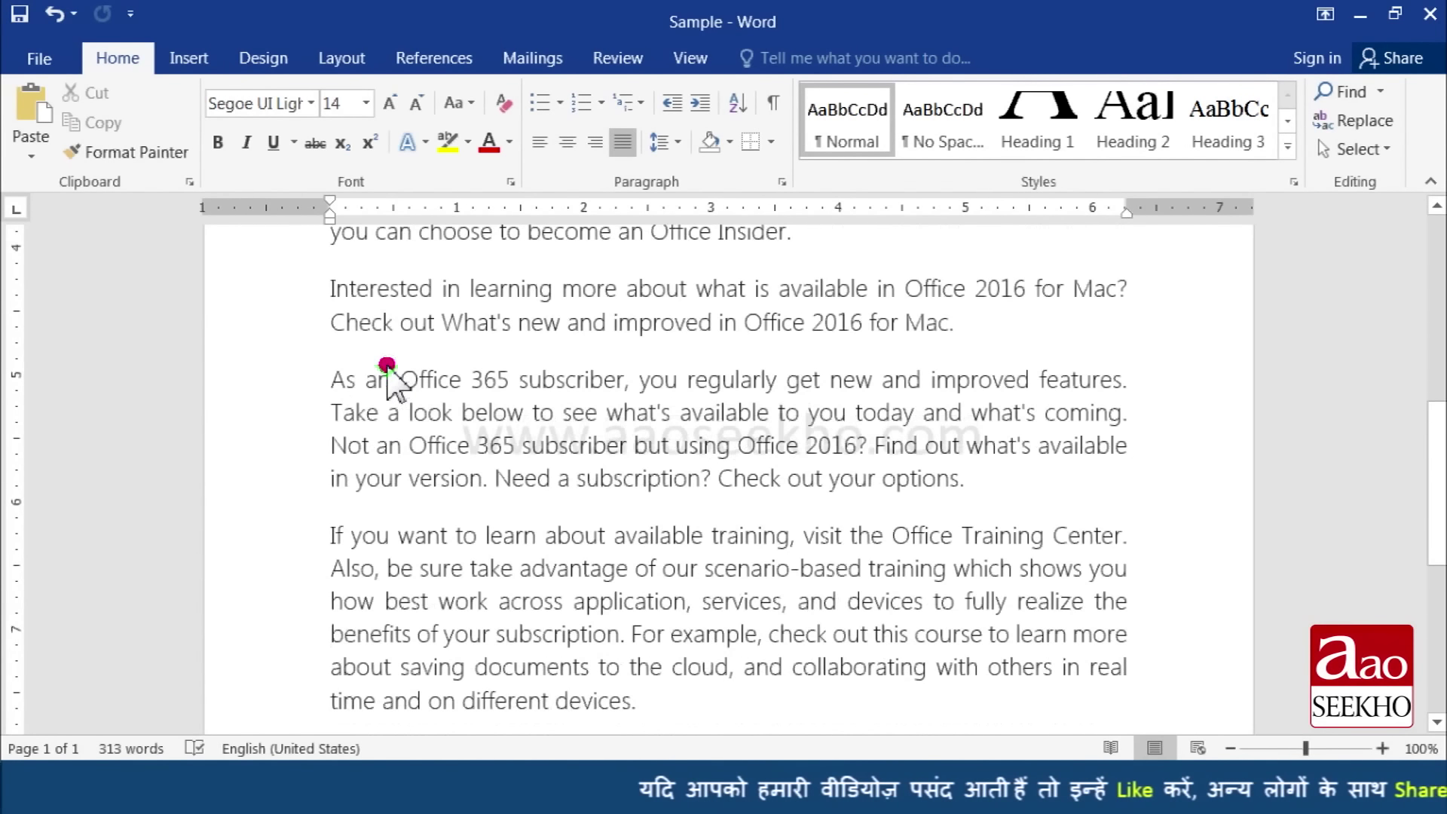
scroll(381, 368, "down", 5)
scroll(391, 378, "down", 4)
left_click(366, 456)
left_click(657, 424)
key("Return")
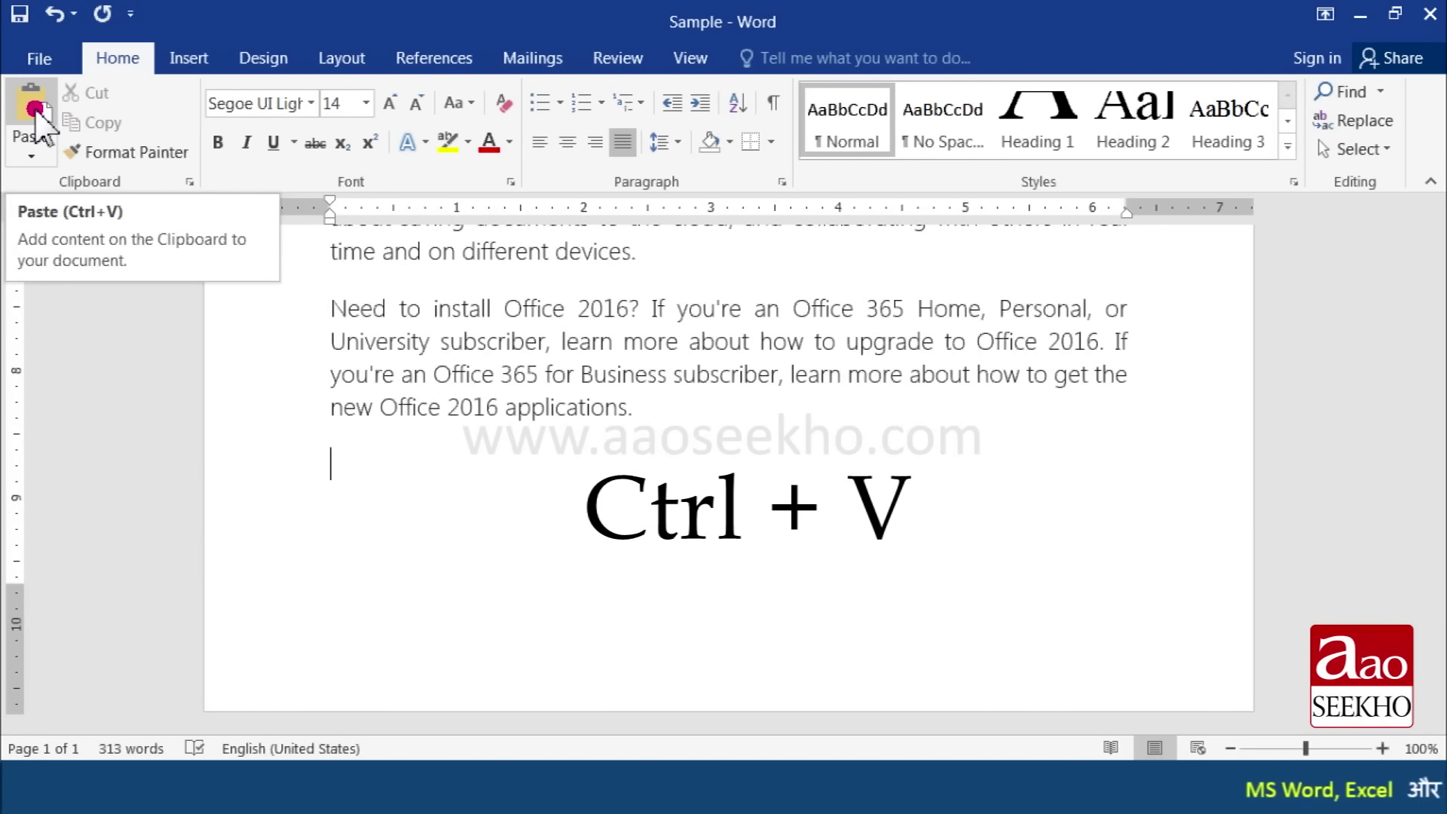
- Paste the cut 'If you're new to Office' paragraph three times at the end
left_click(34, 110)
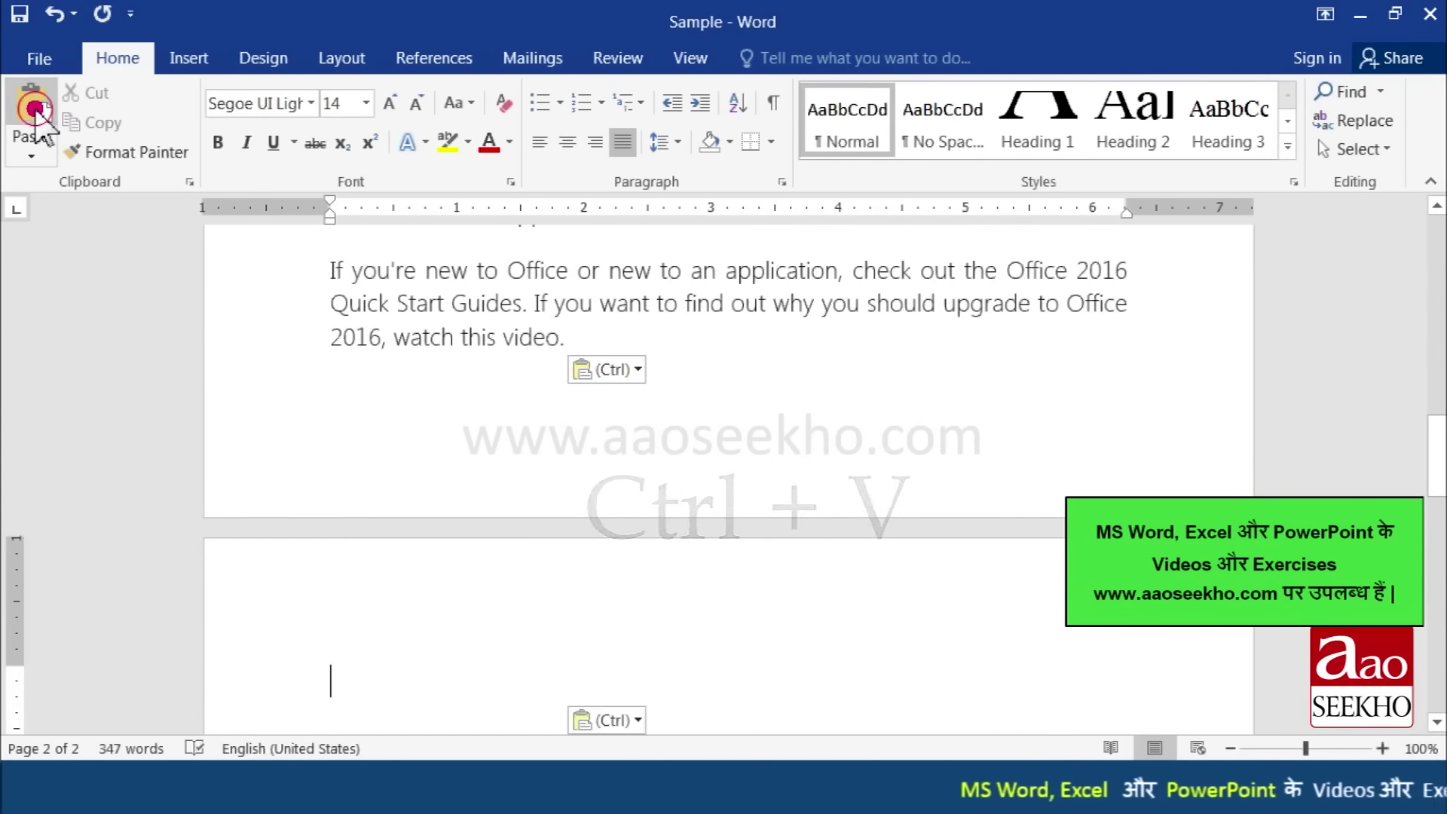
left_click(34, 109)
scroll(348, 493, "up", 2)
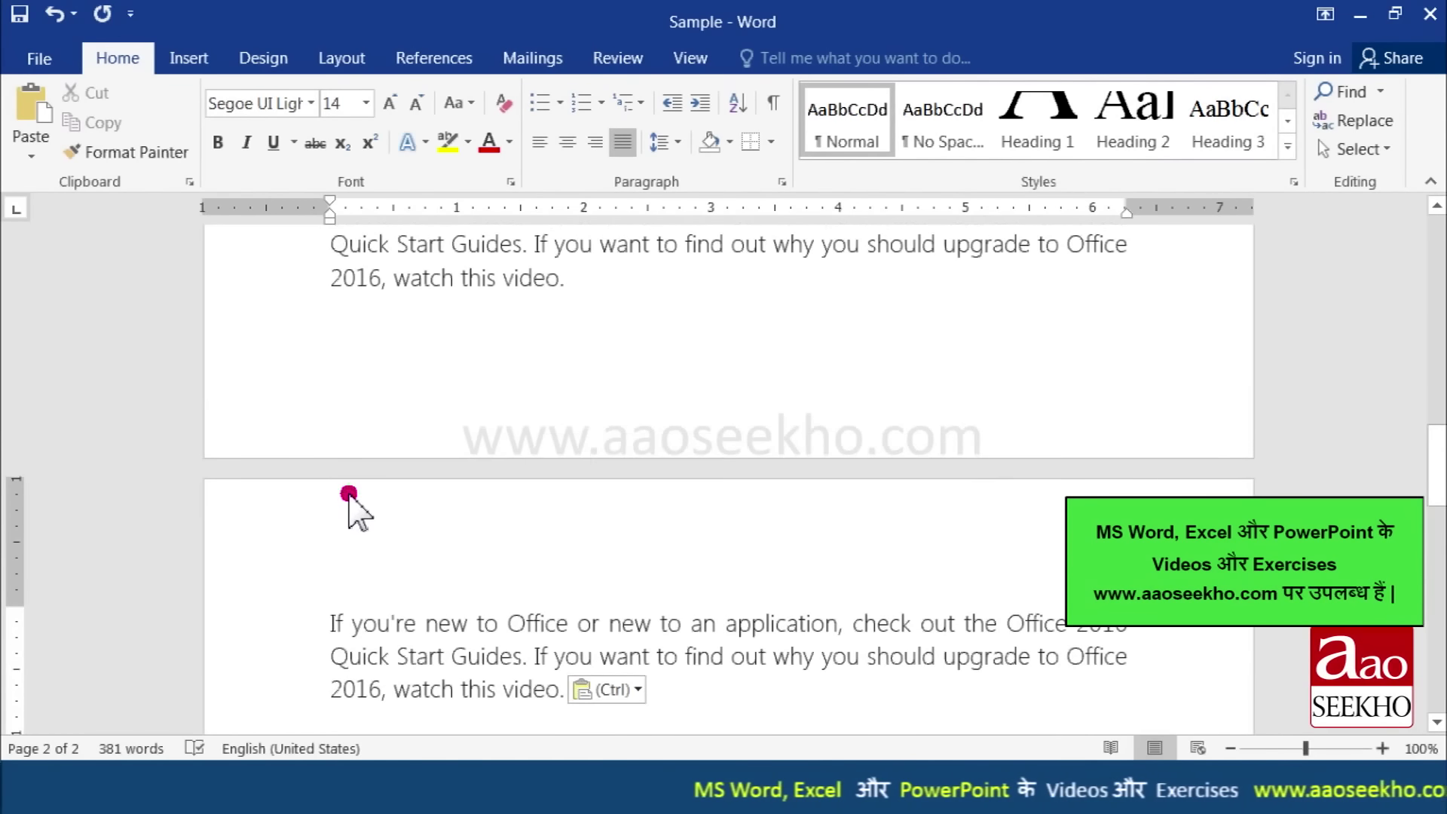
scroll(453, 513, "up", 2)
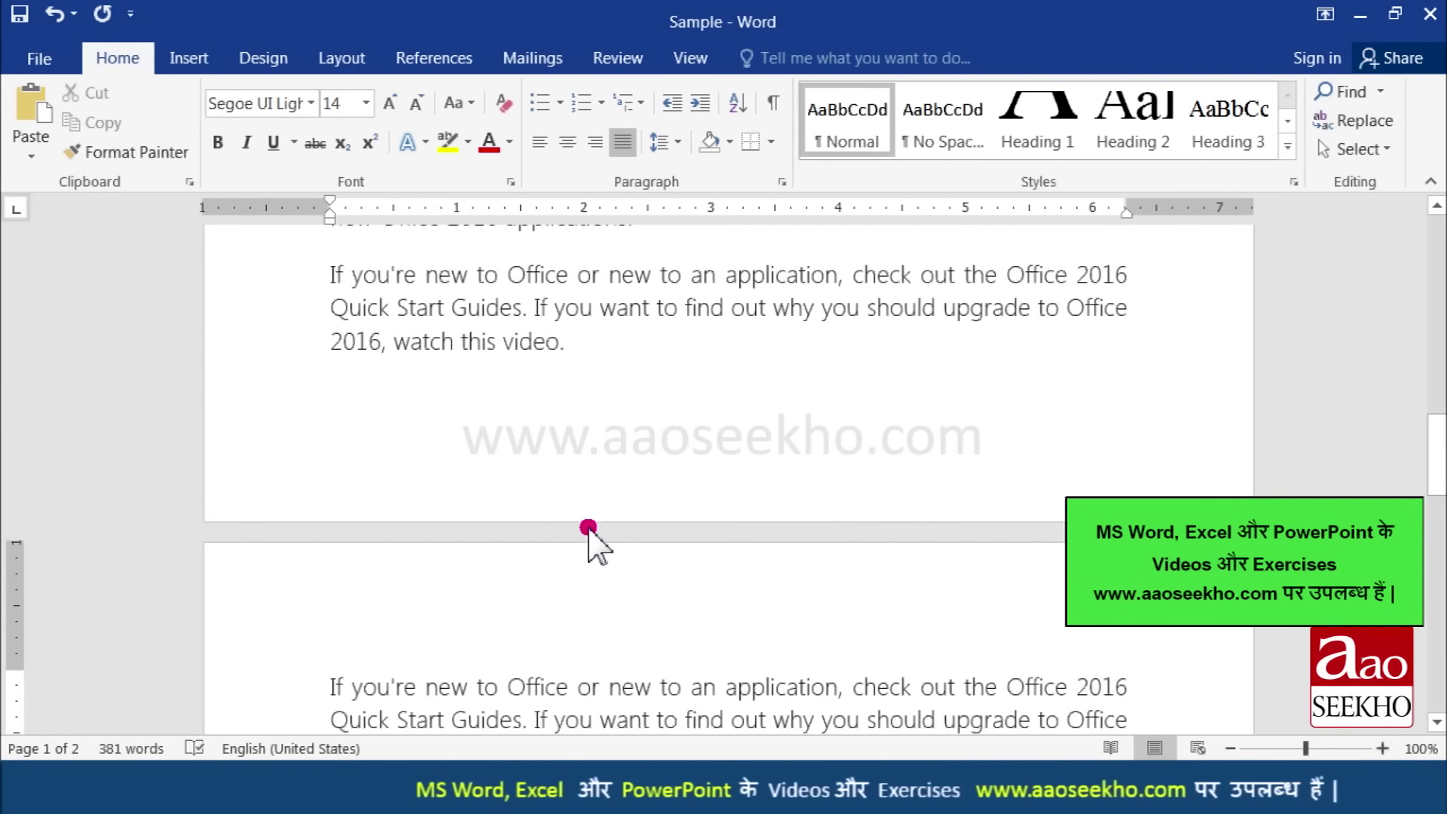
scroll(588, 527, "down", 3)
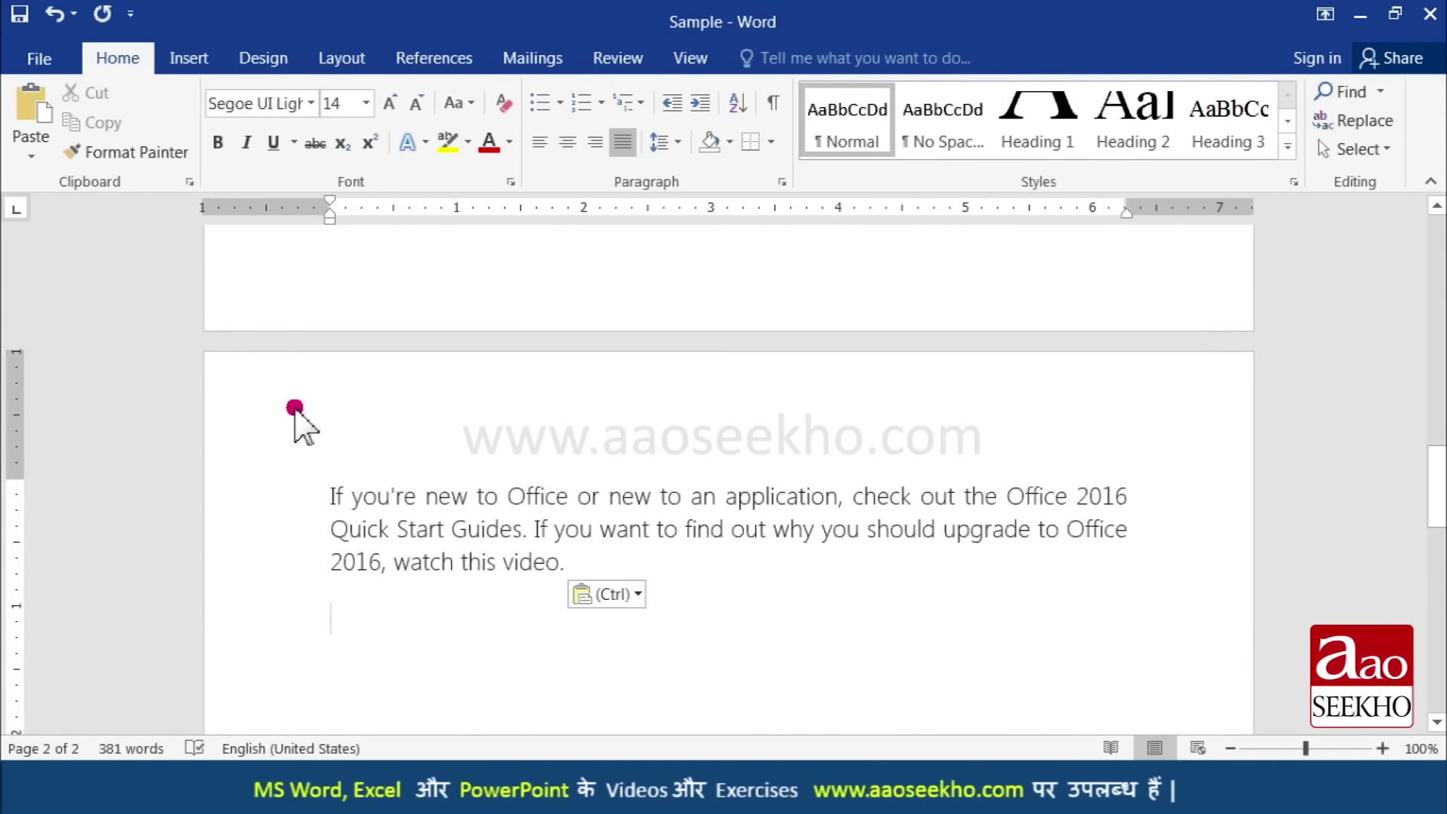
left_click(30, 109)
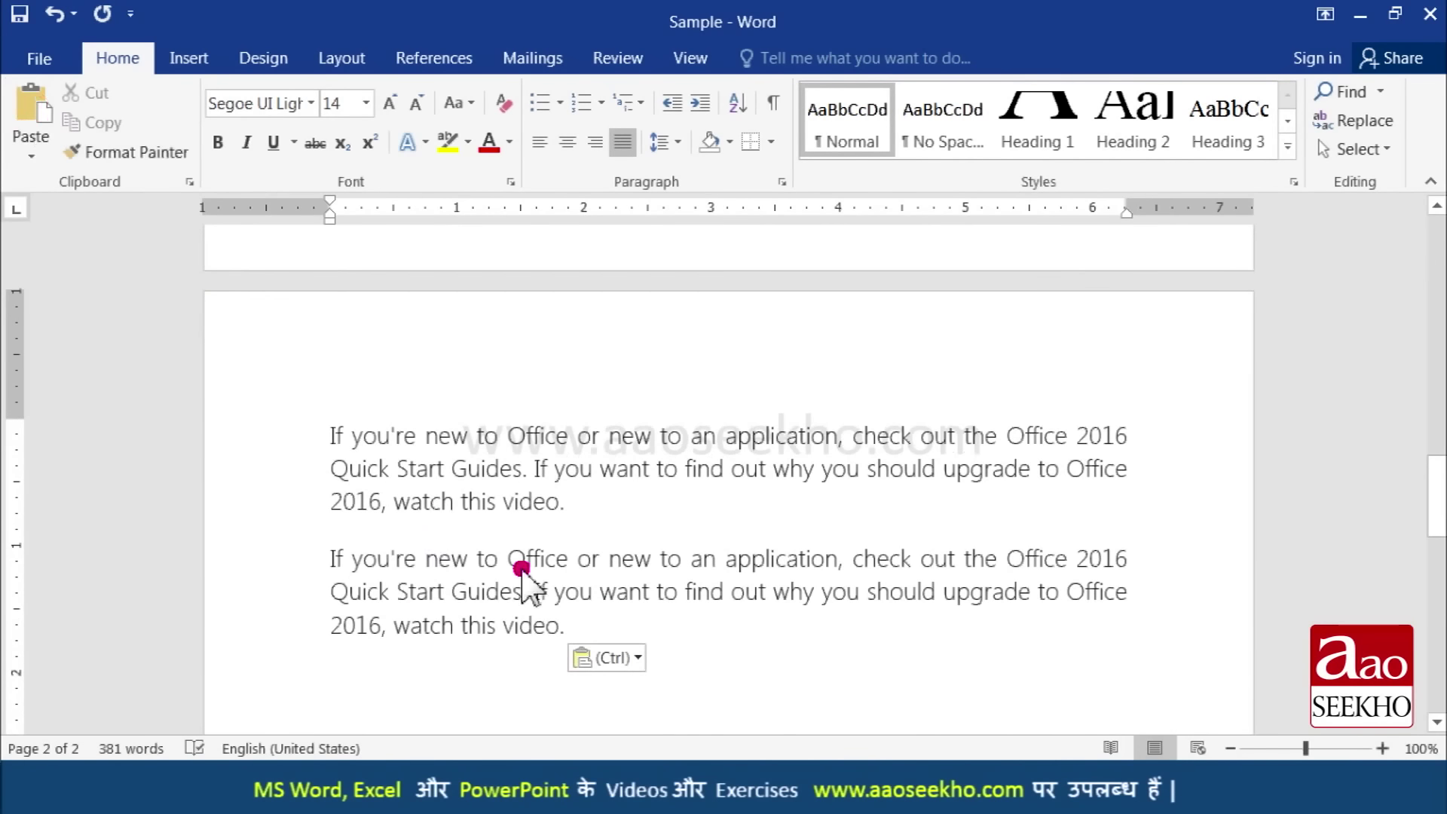
scroll(513, 486, "up", 5)
scroll(512, 482, "up", 1)
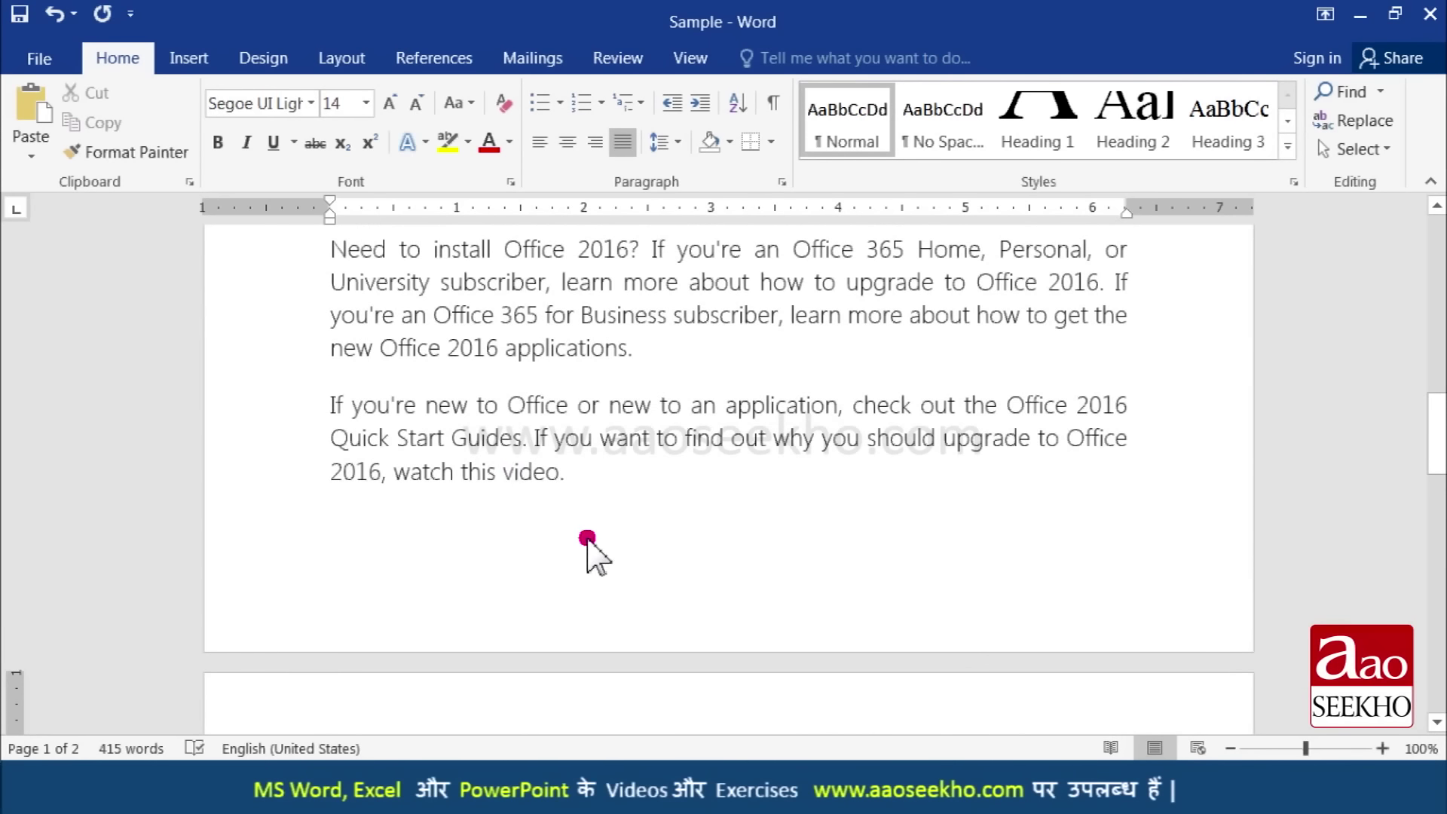
- Copy one pasted 'If you're new to Office' paragraph to the clipboard
left_click_drag(578, 485, 413, 475)
triple_click(591, 478)
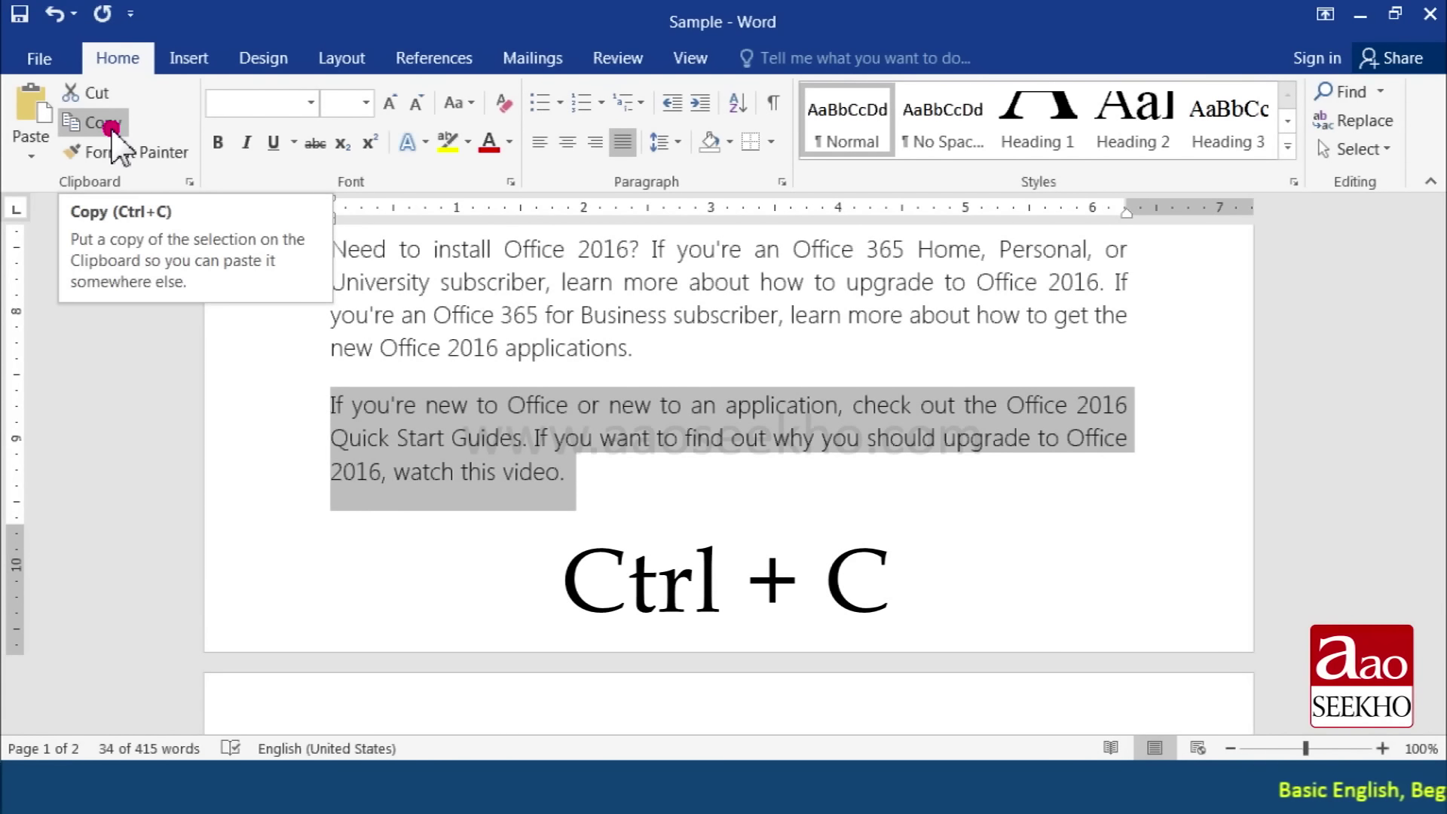
left_click(111, 128)
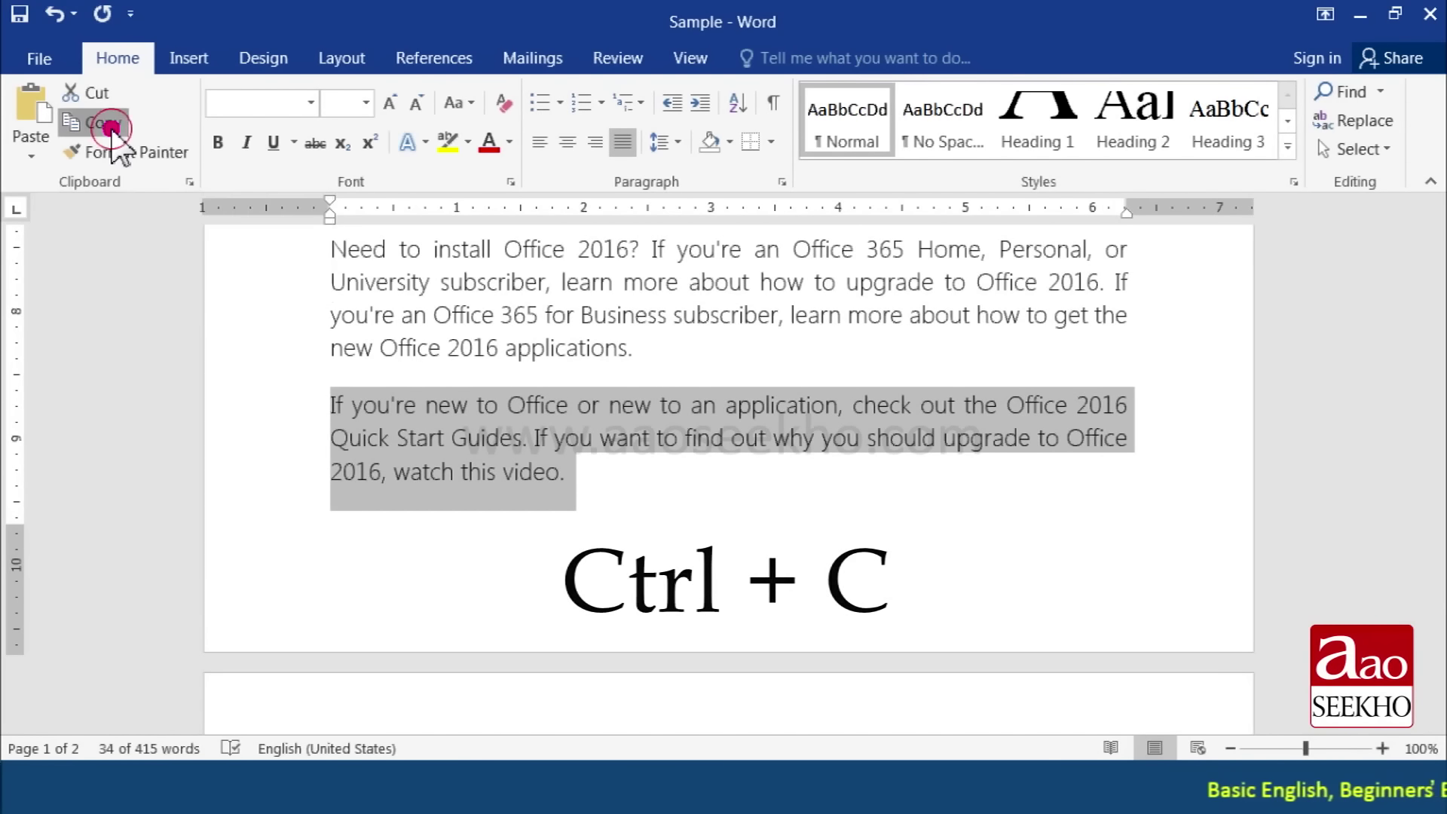
left_click(573, 486)
- Place the insertion point before 'Also' at the top of the document
scroll(569, 489, "up", 1)
scroll(565, 486, "up", 4)
scroll(558, 483, "down", 4)
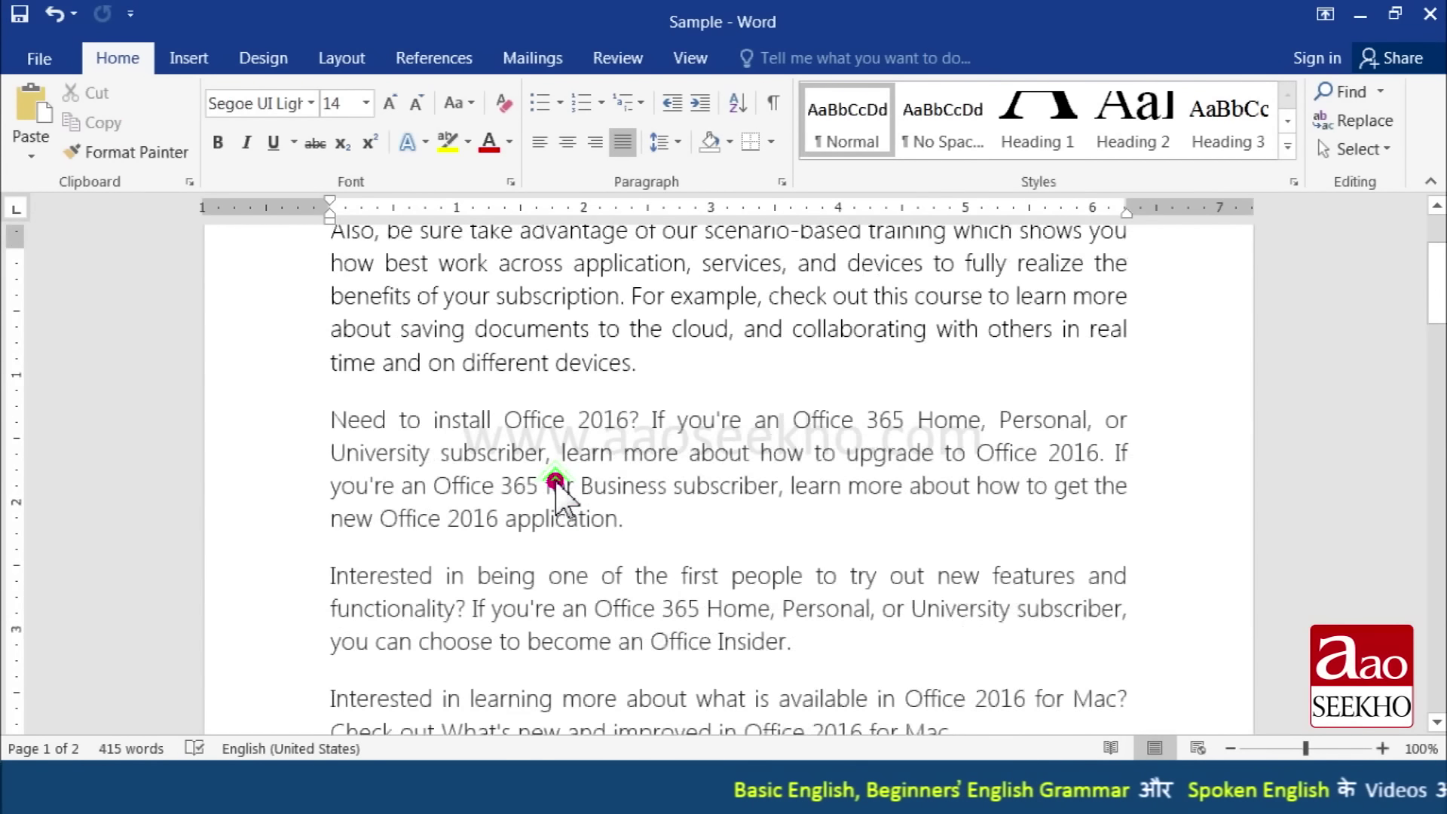
scroll(556, 482, "up", 3)
left_click(330, 392)
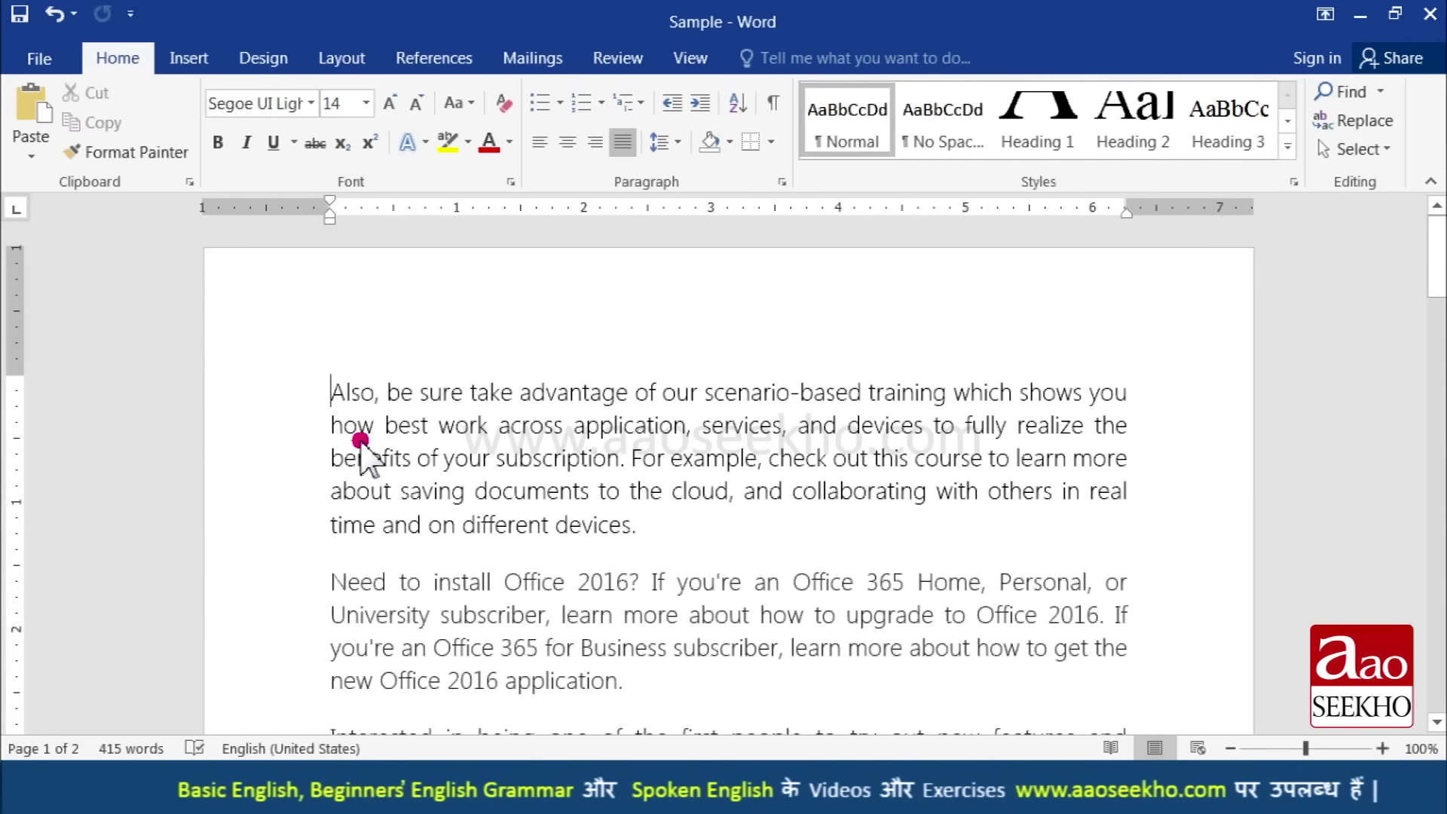
- Insert a blank paragraph above 'Also, be sure' and paste four copies of the 'If you're new to Office' paragraph, reaching 551 words
key("Return")
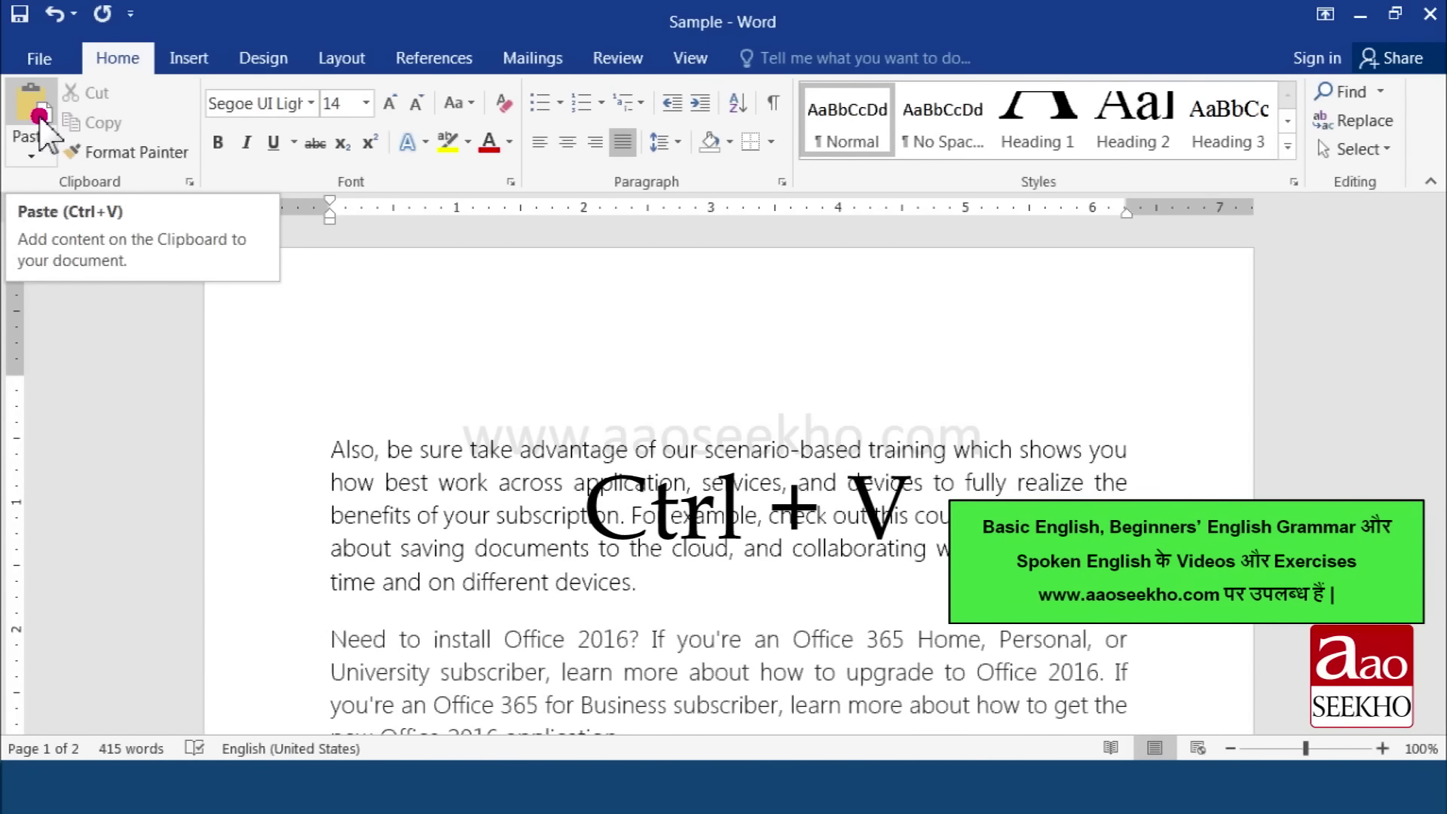
left_click(36, 113)
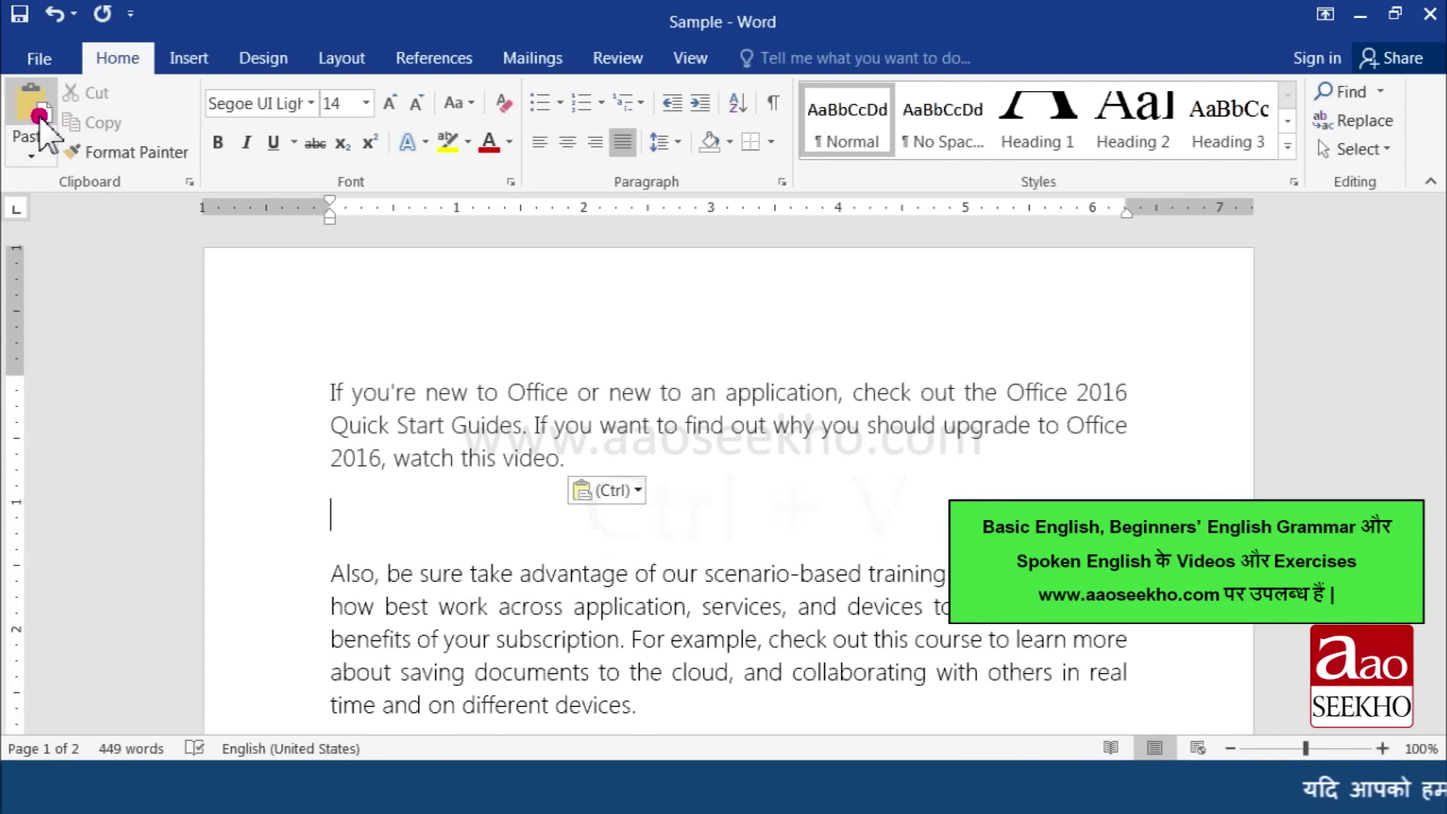
left_click(36, 113)
left_click(36, 117)
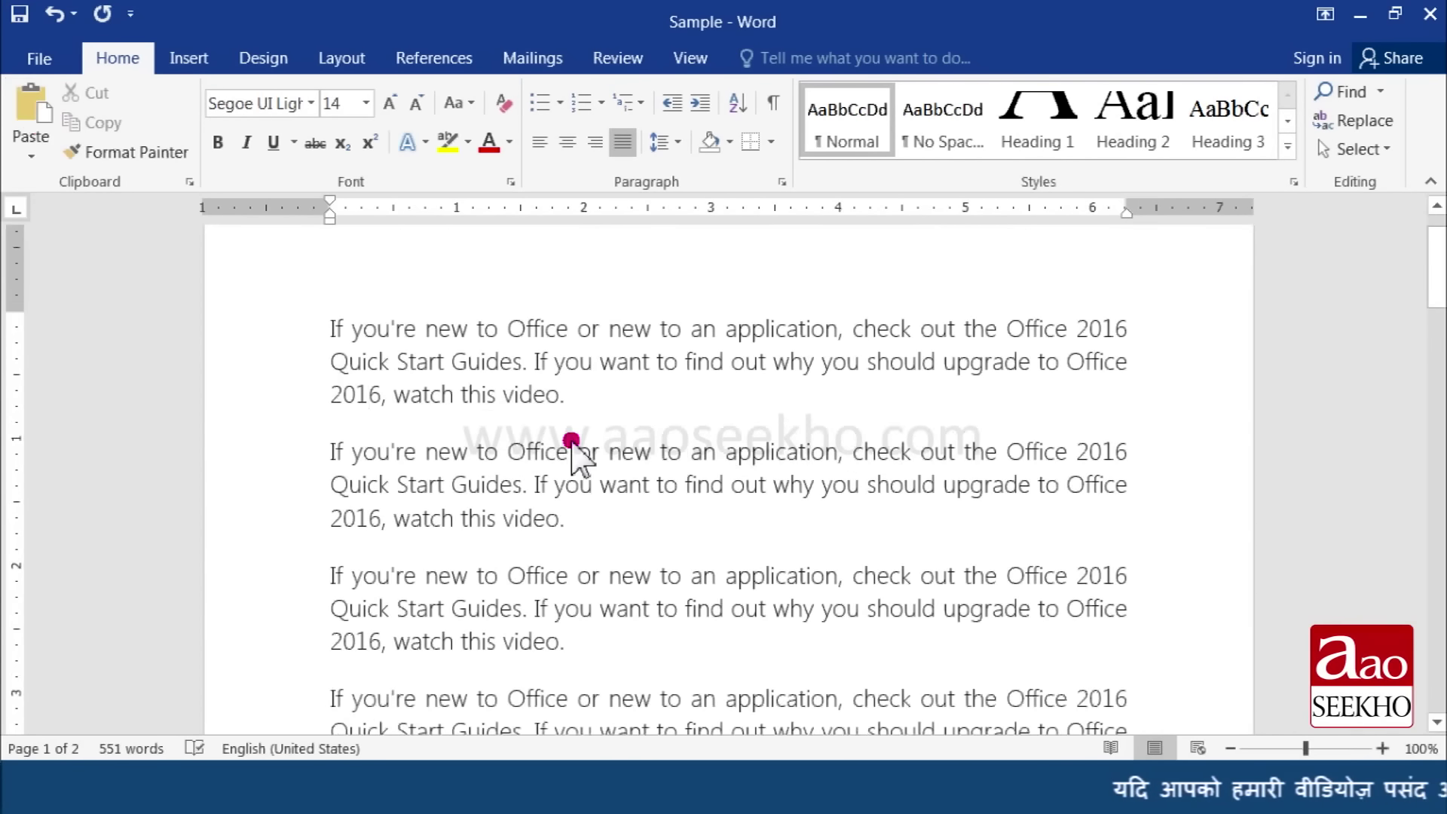